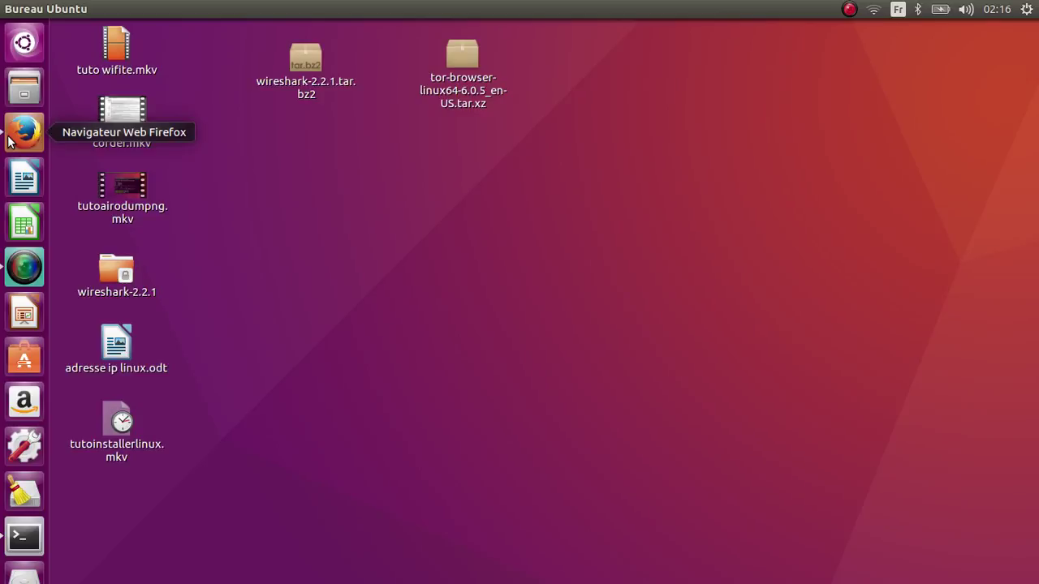
Step: Open Firefox and search the web in a new tab for "linuxliveusbcreator"
click(23, 131)
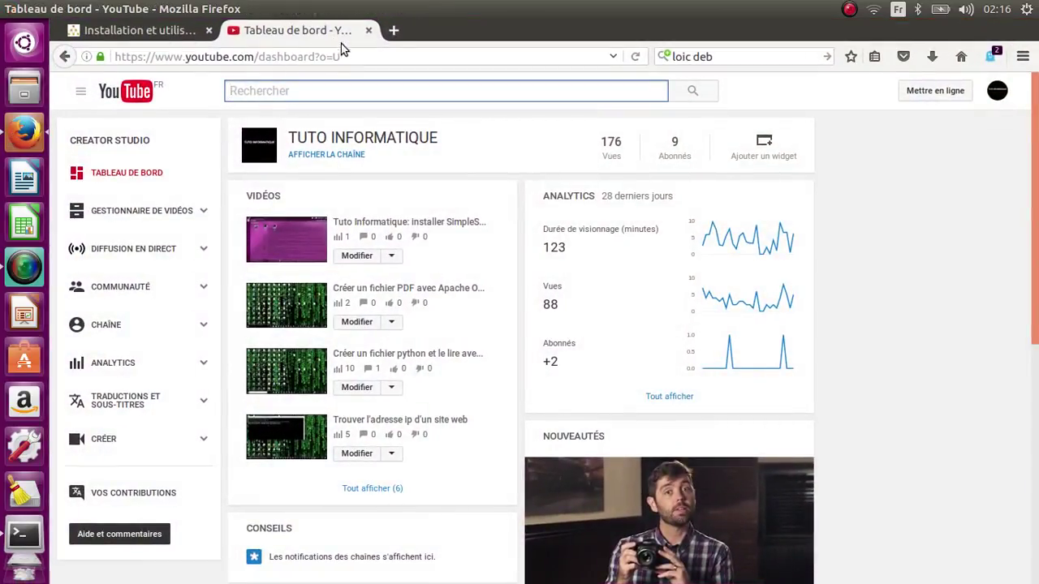
click(394, 30)
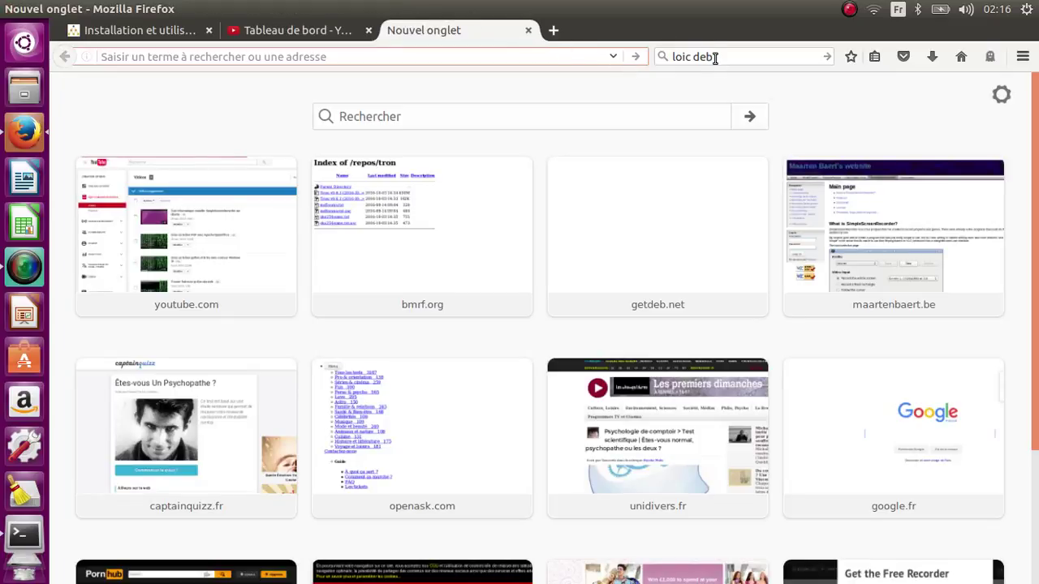
click(714, 57)
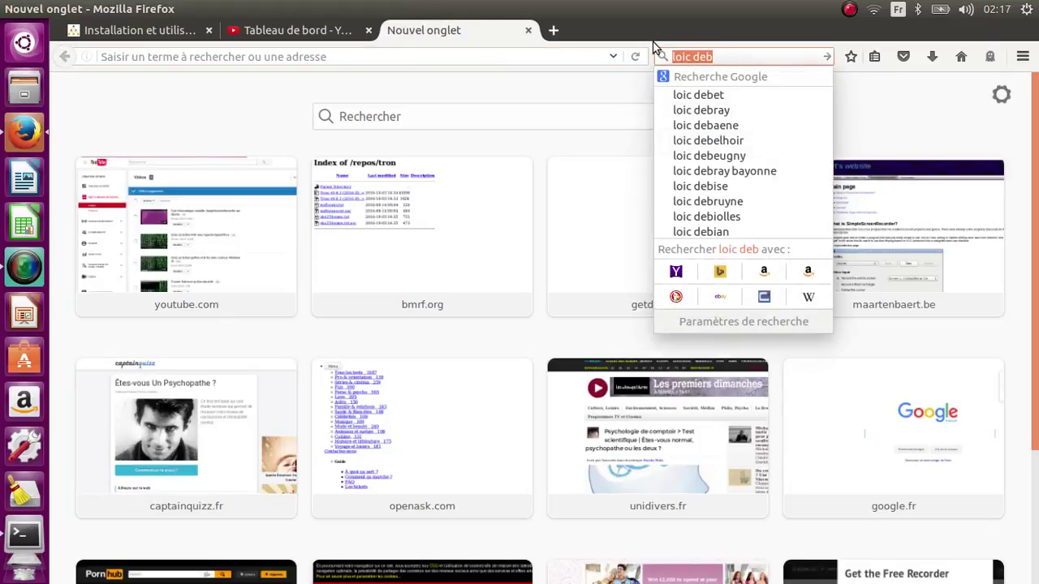
key(BackSpace)
text(l)
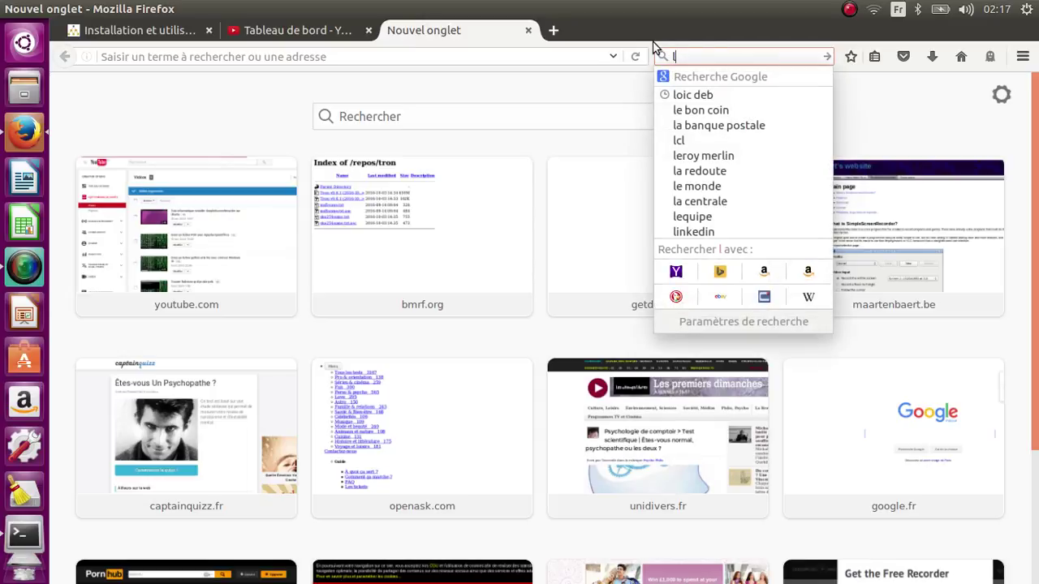
text(inux)
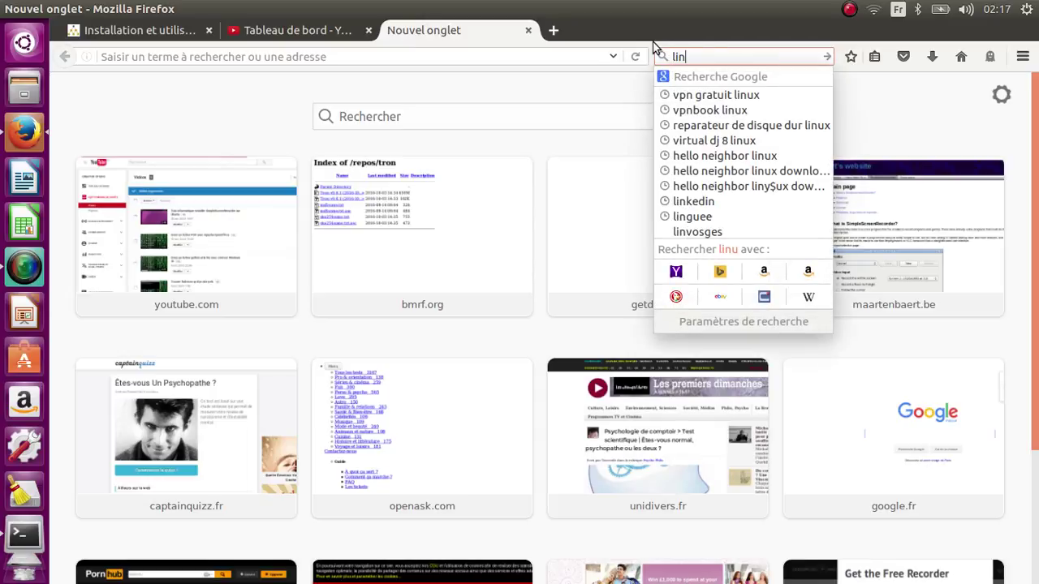
text(li)
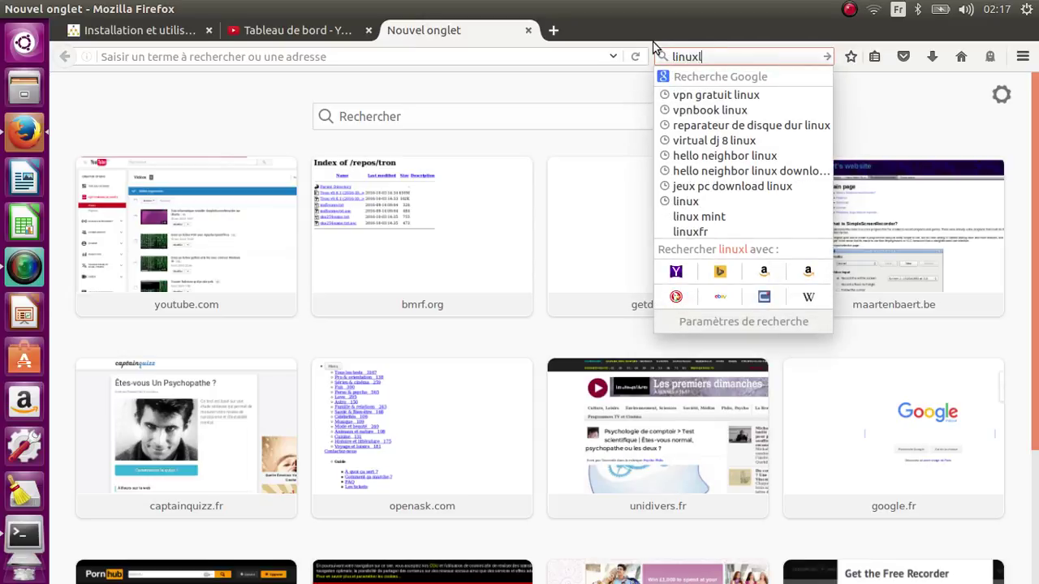
text(ve)
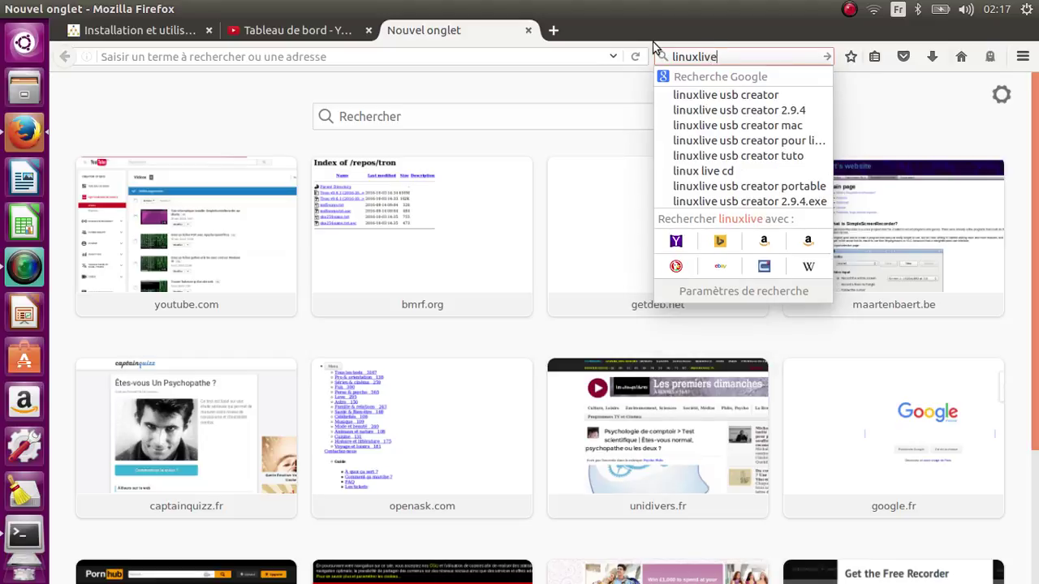
text(usb)
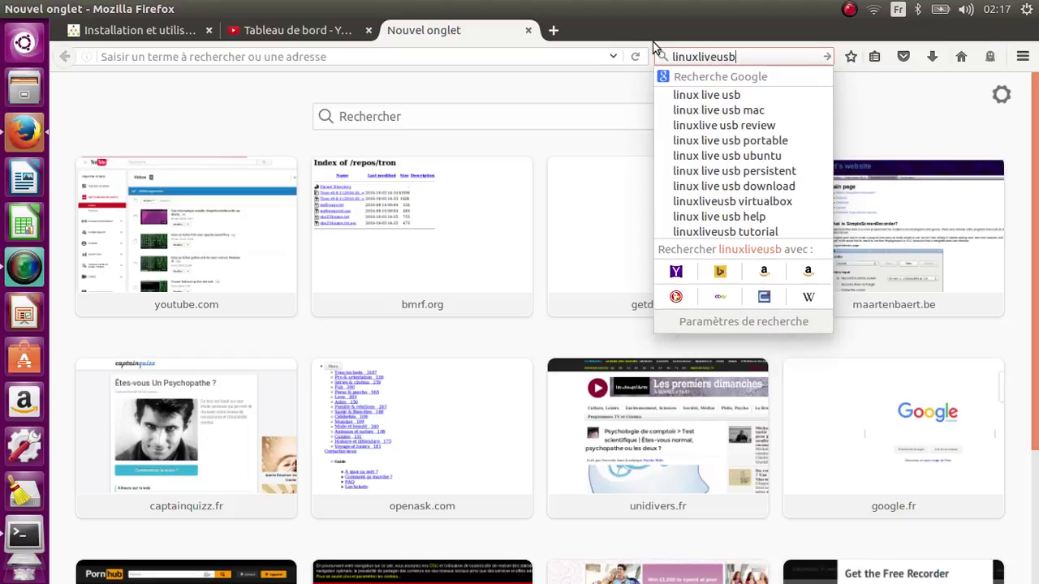
text(creator)
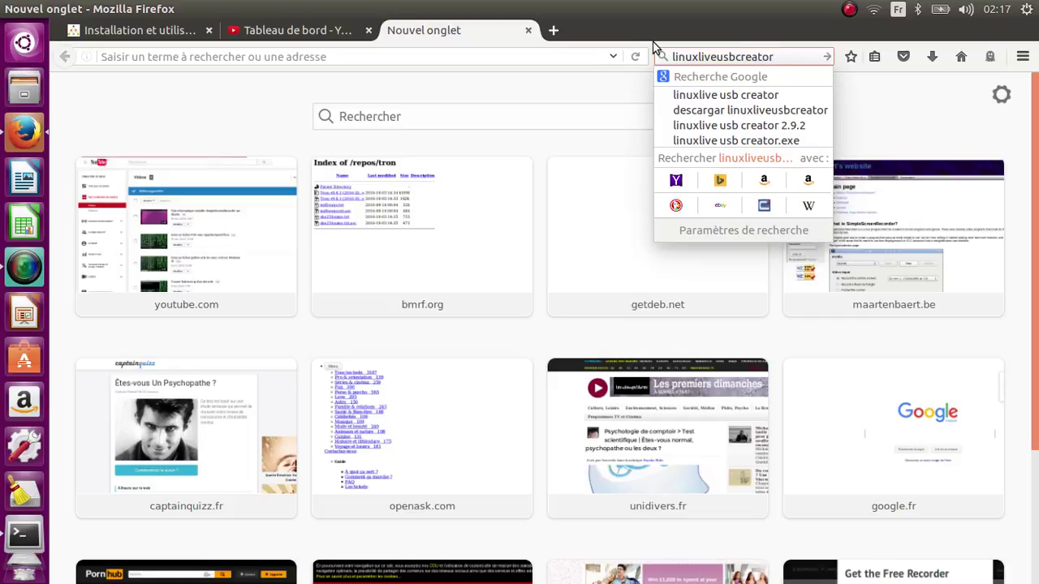
key(Return)
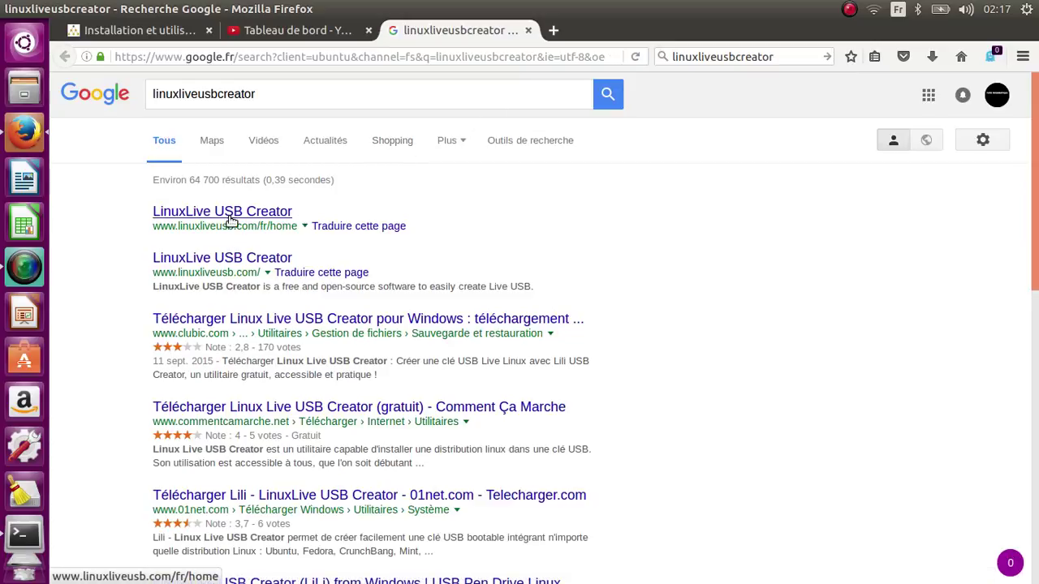
Step: Open the French LinuxLive USB Creator site from the results, go to its download page and look through it
click(231, 219)
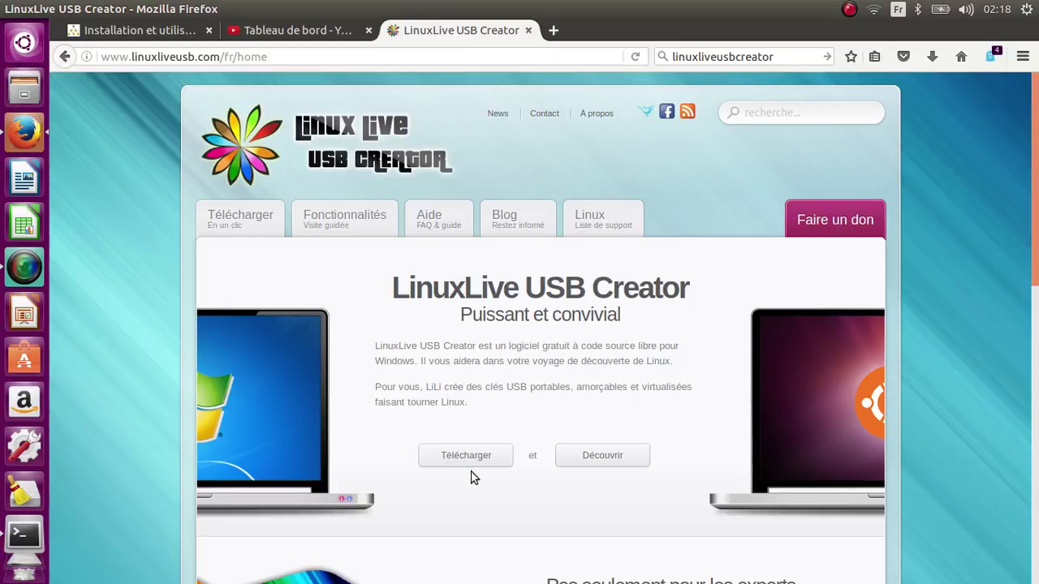
click(475, 463)
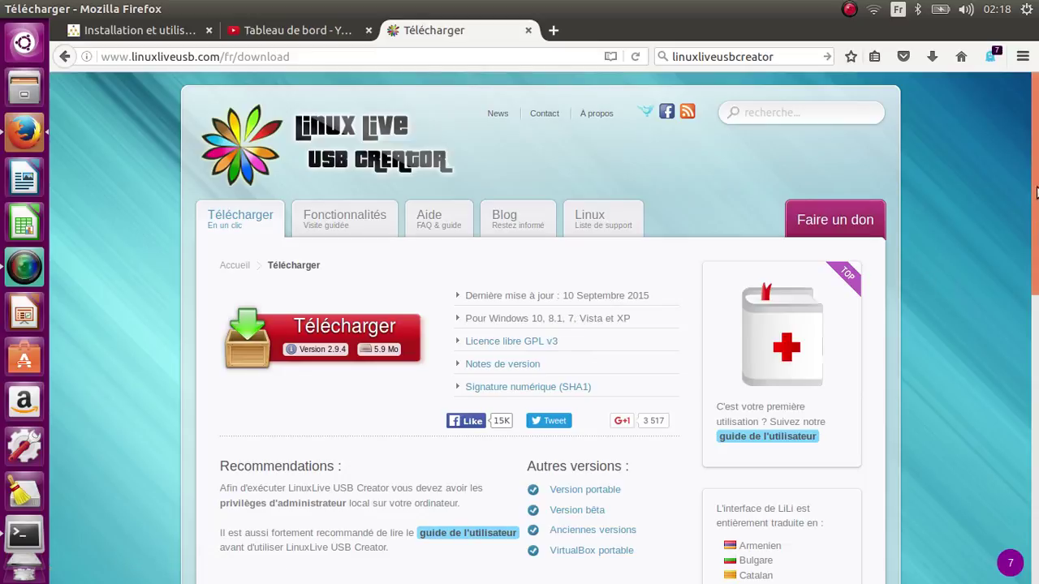
scroll(1038, 315, down, 2)
scroll(1037, 315, down, 3)
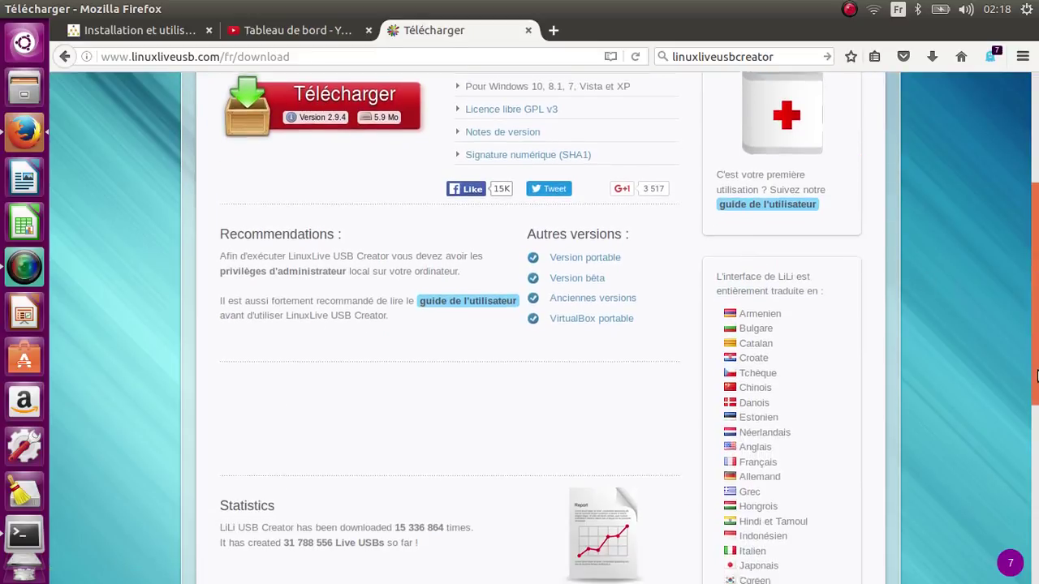
scroll(999, 278, up, 5)
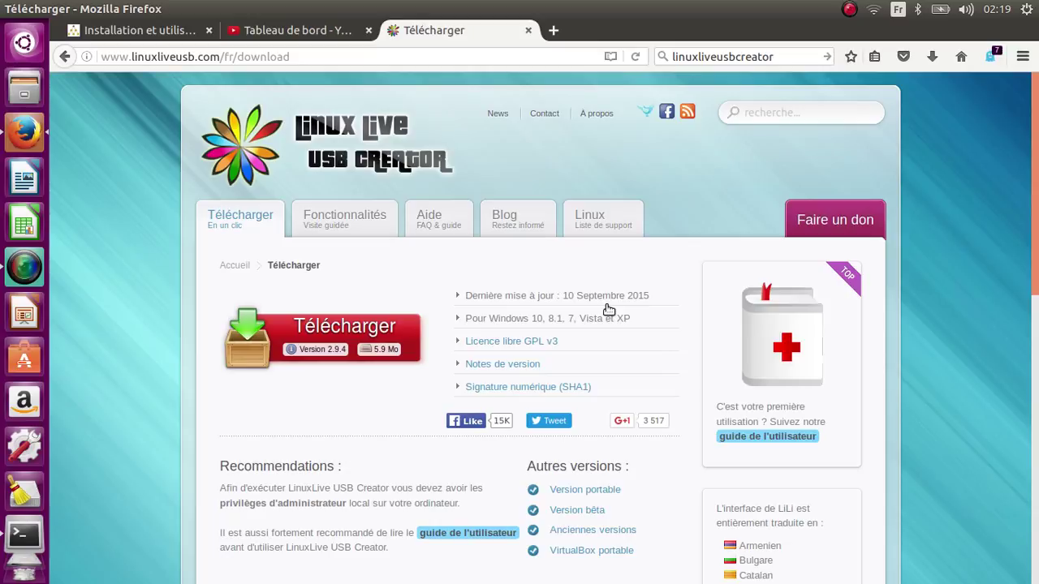
click(33, 265)
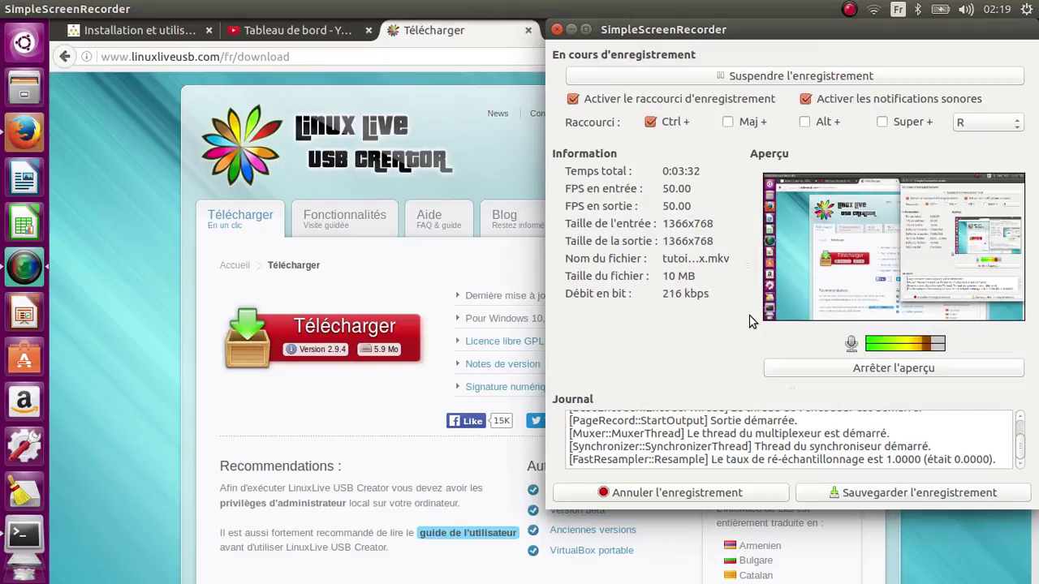
click(573, 30)
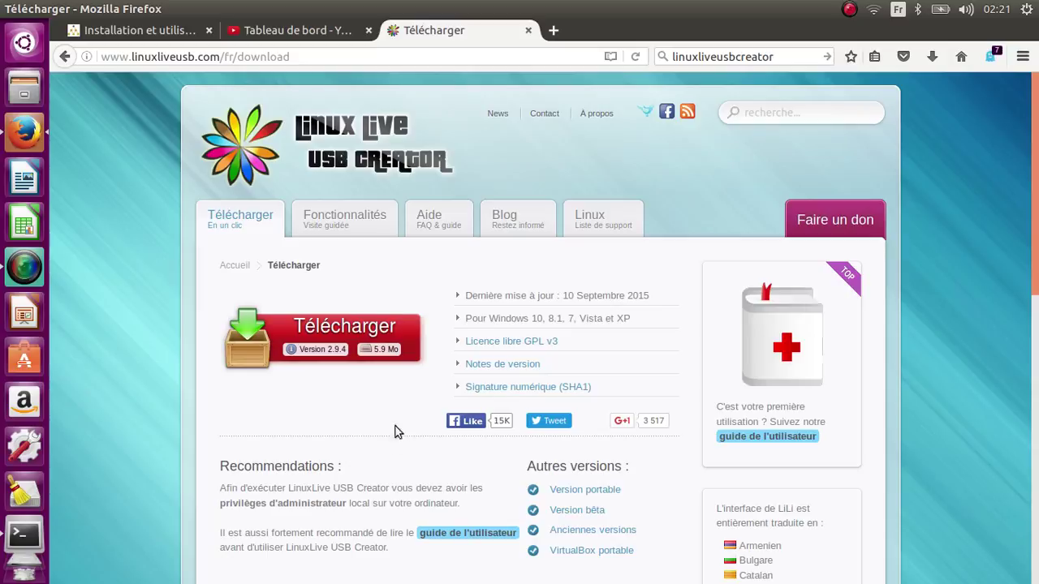
Step: Open another browser tab, clear the previous search term and search the web for "unbunt"
click(552, 31)
click(694, 56)
text(x)
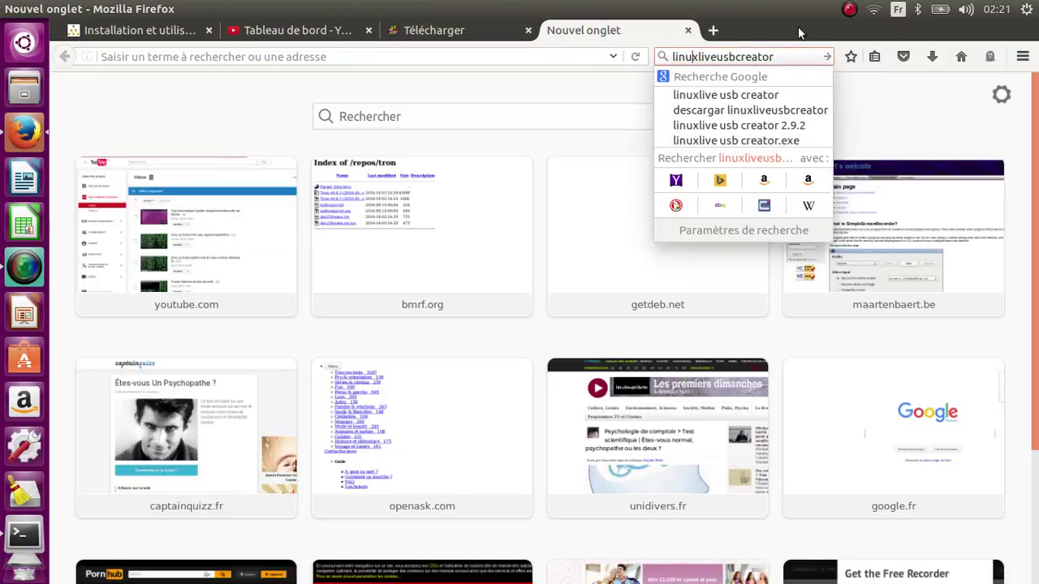
drag(776, 54, 657, 57)
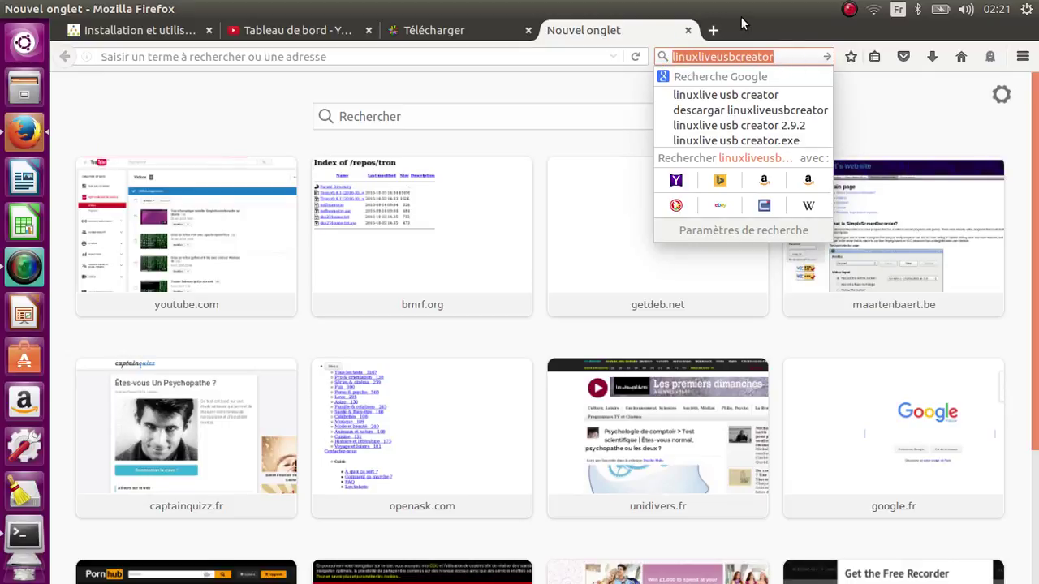
key(BackSpace)
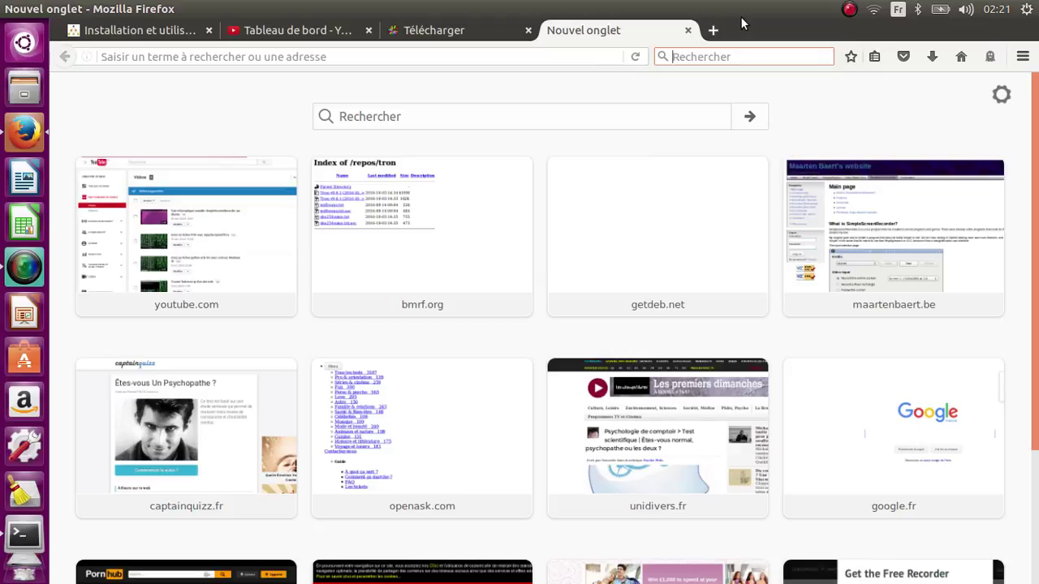
text(un)
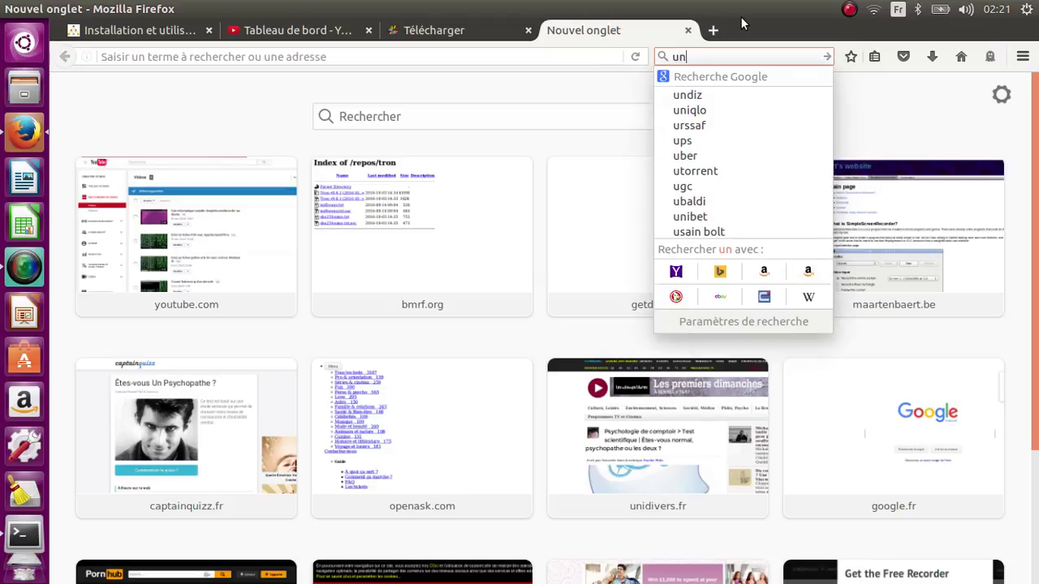
text(bunto)
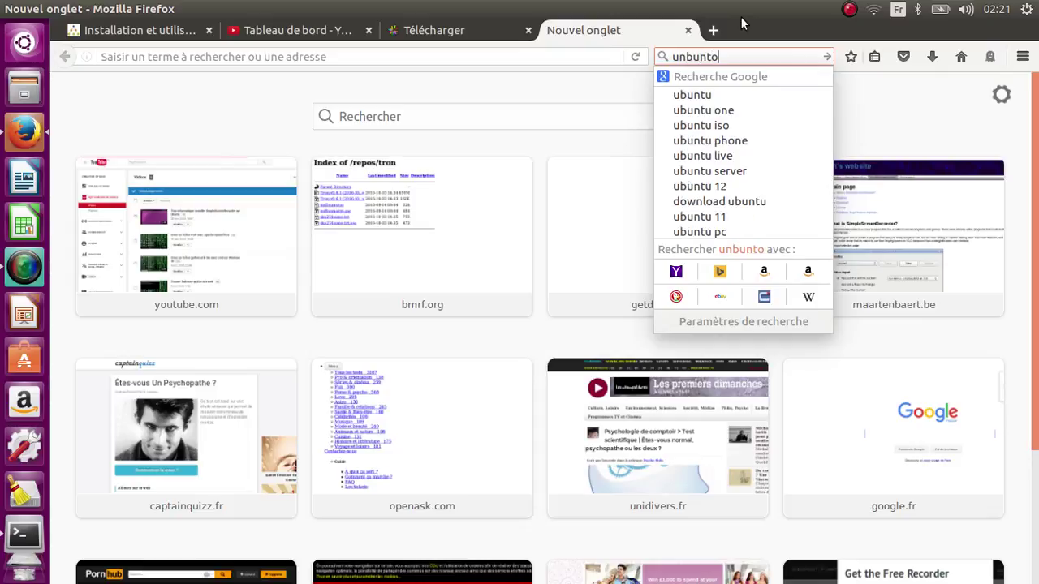
key(BackSpace)
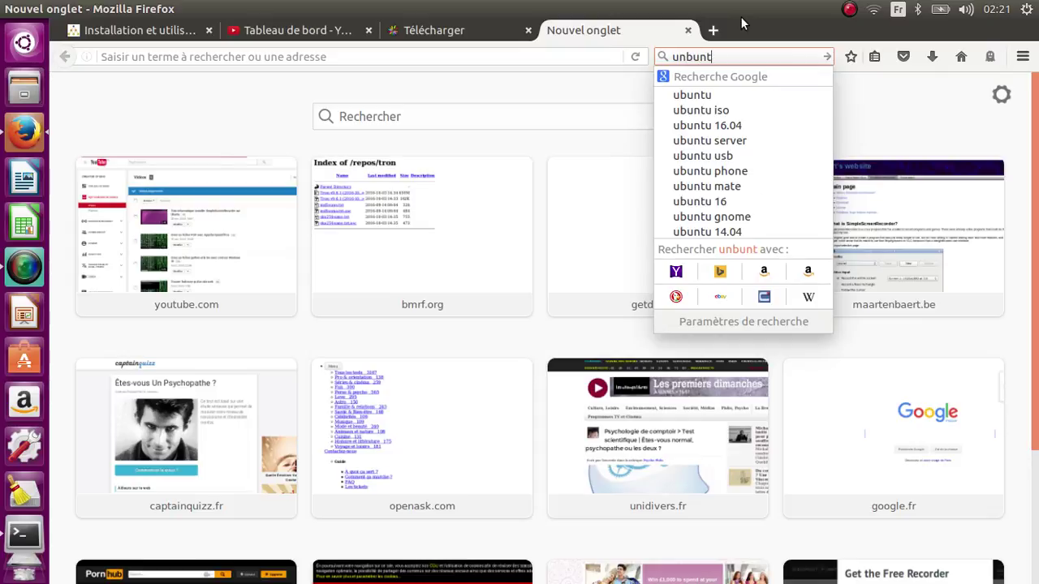
key(Return)
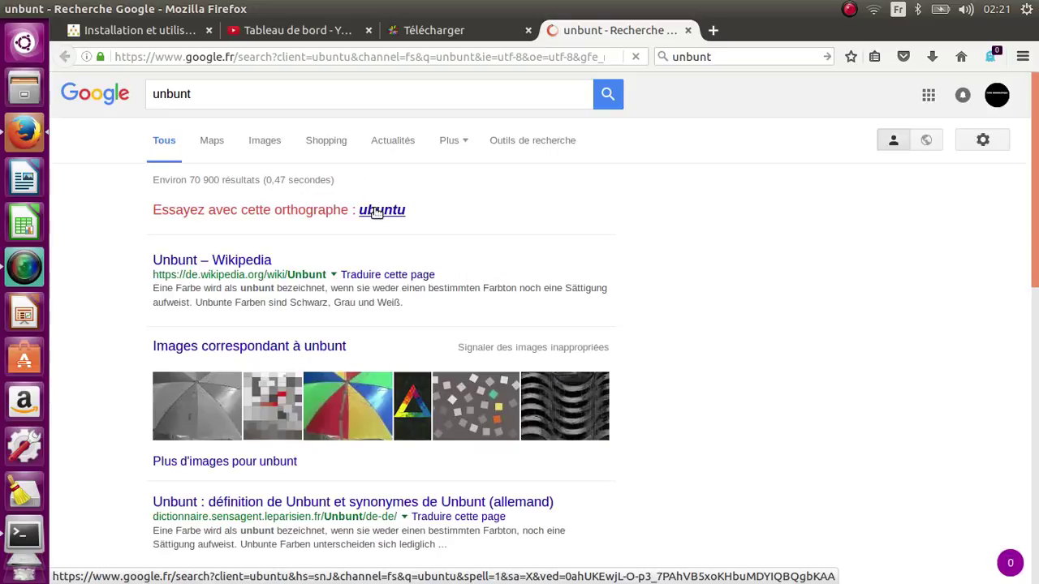
Step: Follow the suggested spelling "ubuntu" and open the Ubuntu download page on the Ubuntu-fr site
click(376, 212)
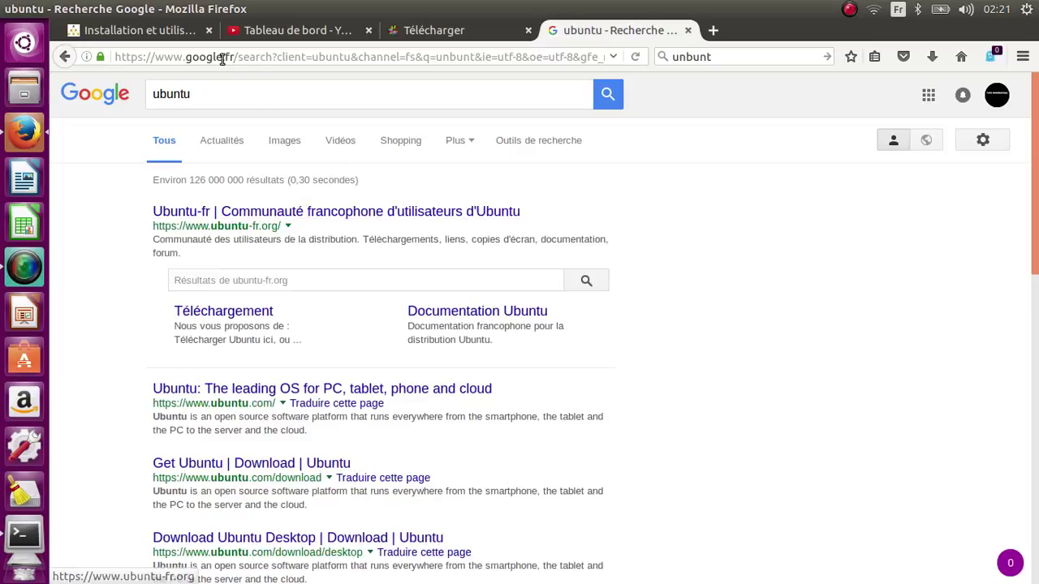
click(260, 218)
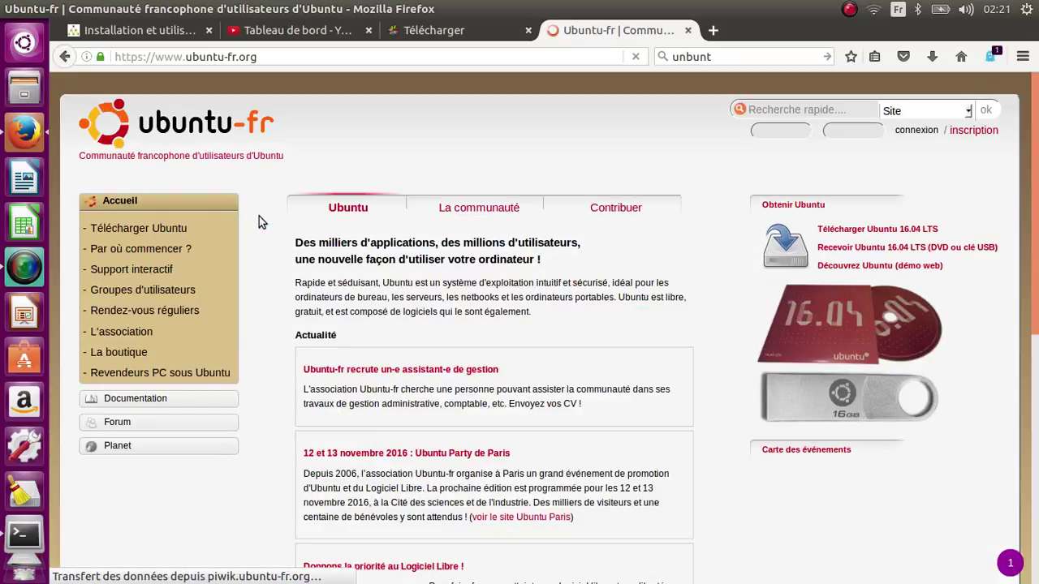
click(169, 229)
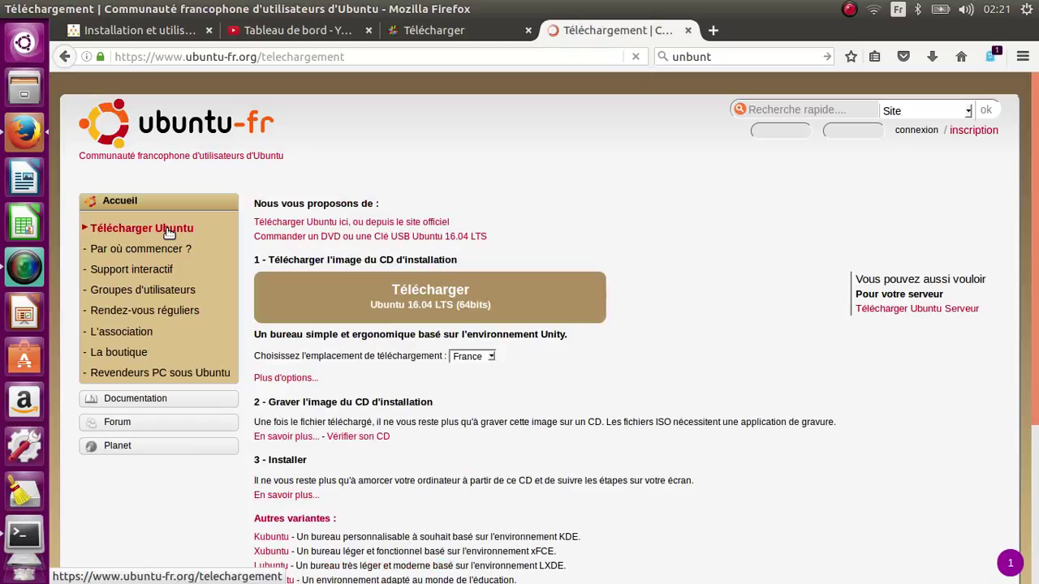
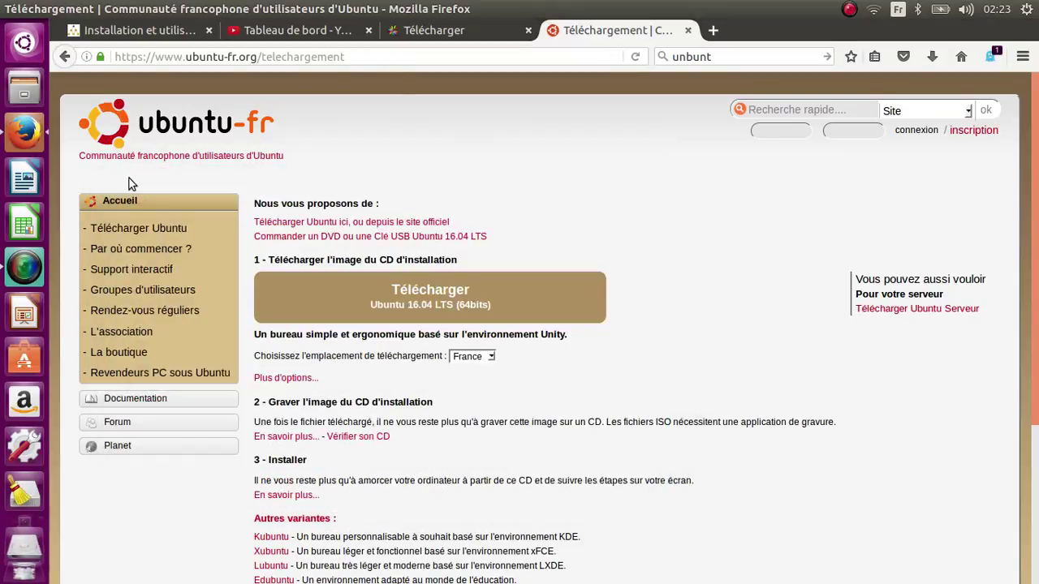
click(23, 268)
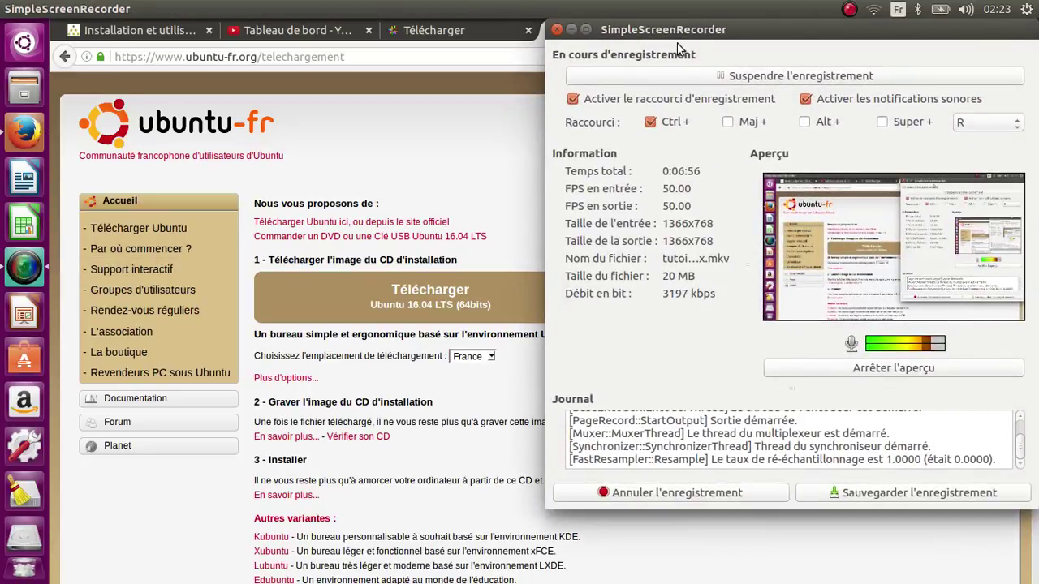
click(571, 31)
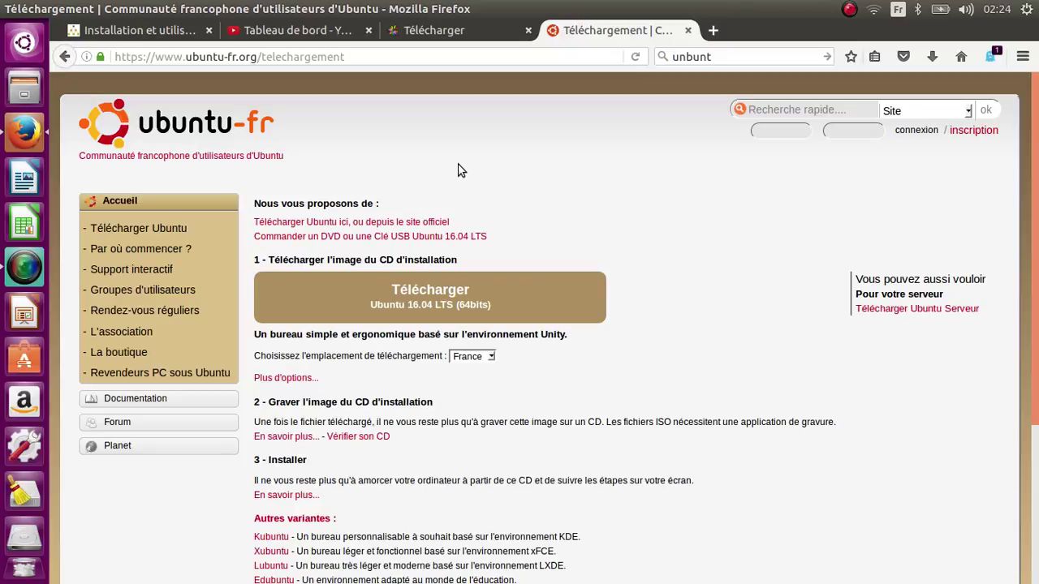
click(36, 260)
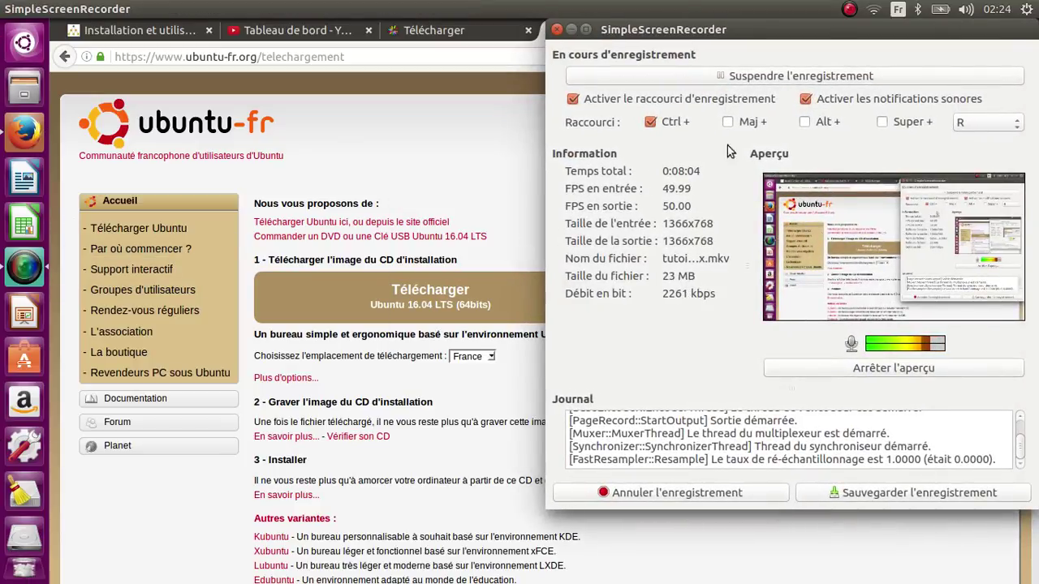